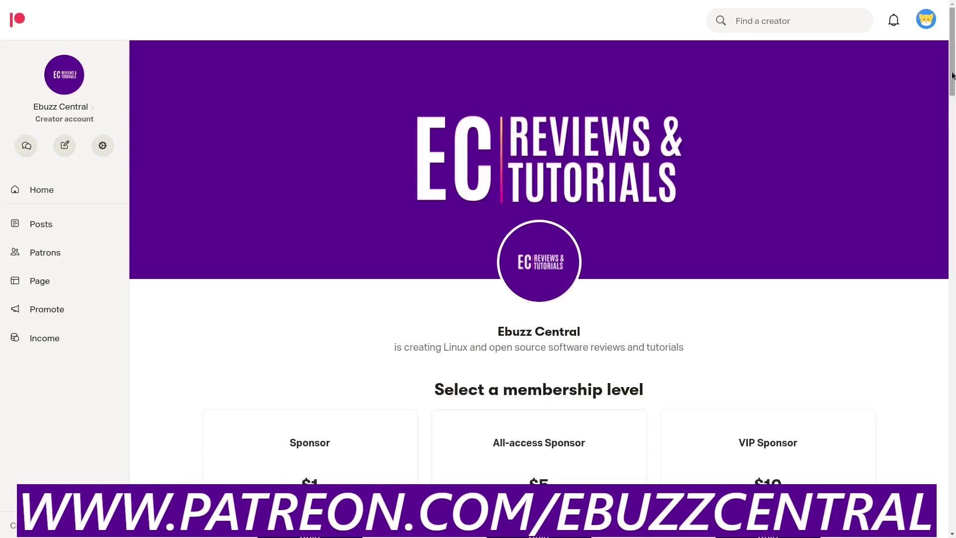
- Scroll the Ebuzz Central Patreon page past the membership tiers to Recent posts
scroll(953, 68, down, 15)
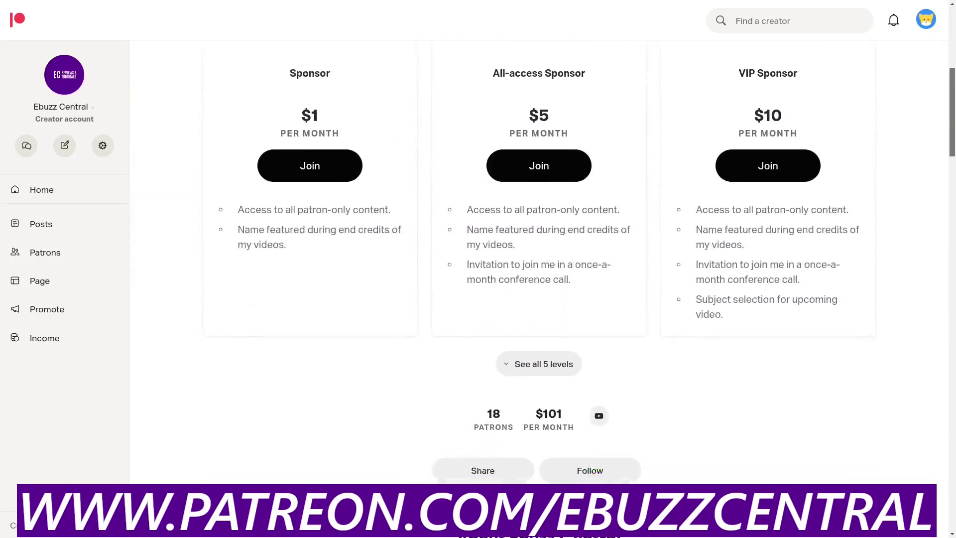
scroll(539, 279, down, 14)
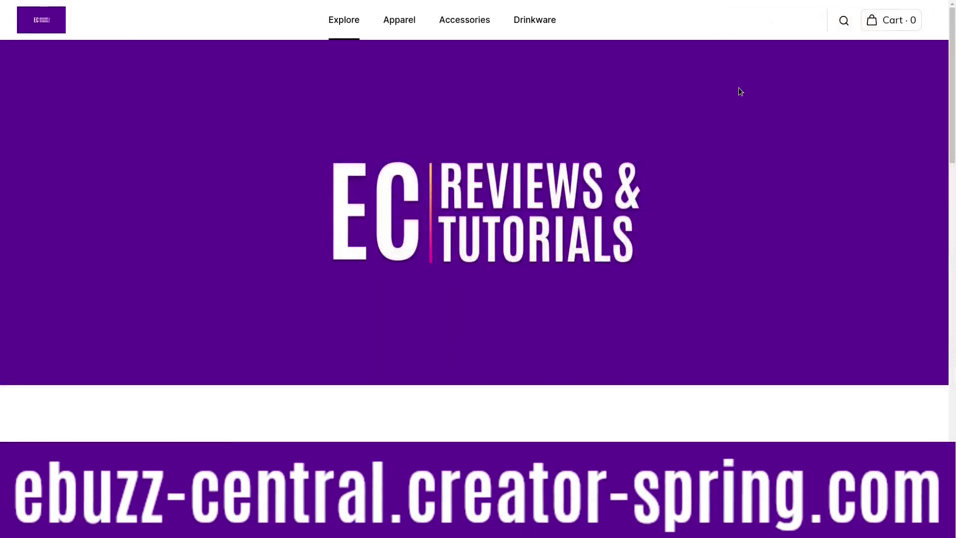
mouse_move(952, 107)
mouse_down()
mouse_move(952, 351)
mouse_move(952, 106)
mouse_up()
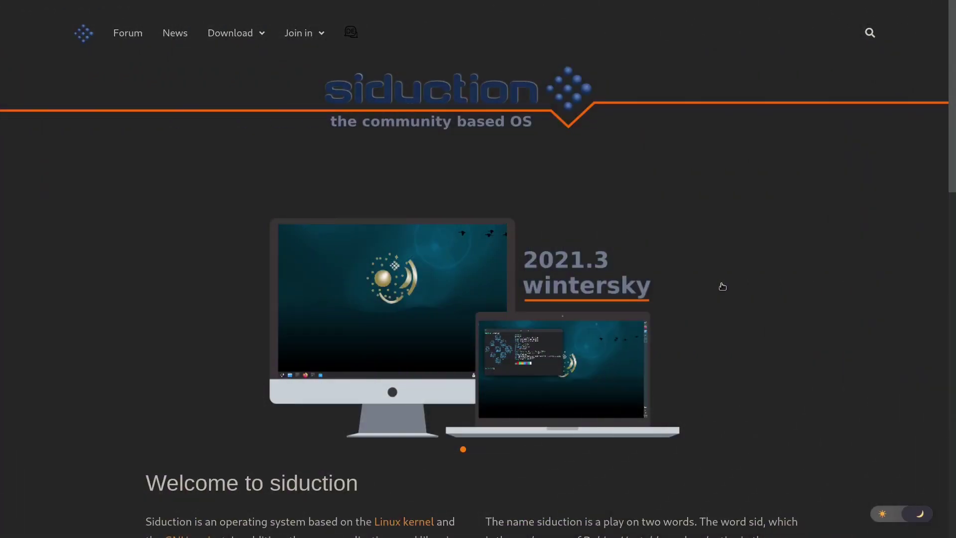
scroll(714, 282, down, 3)
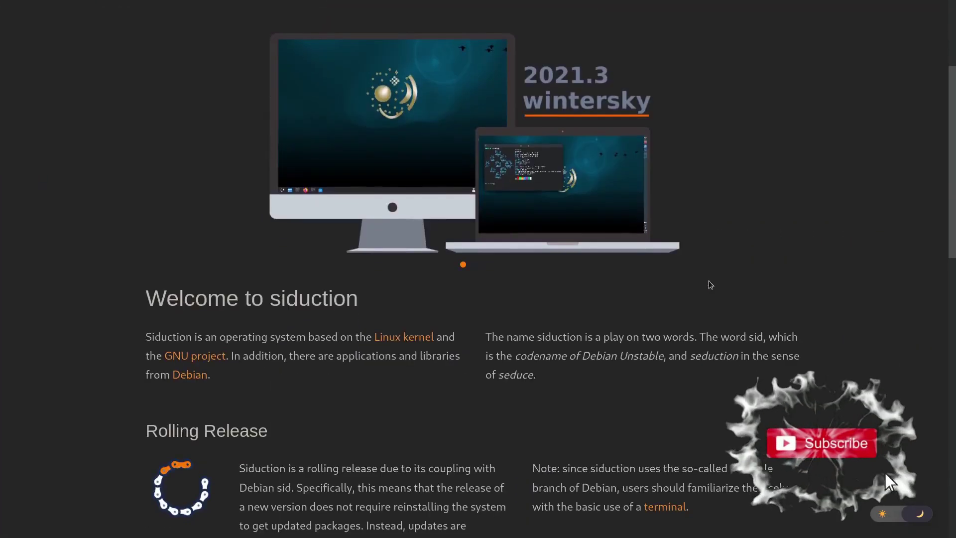
scroll(708, 281, down, 1)
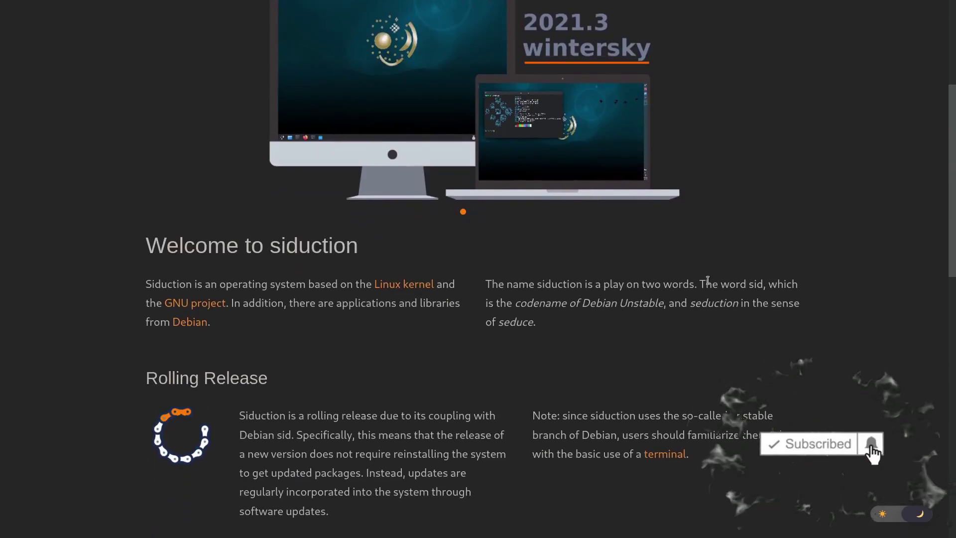
scroll(565, 121, up, 2)
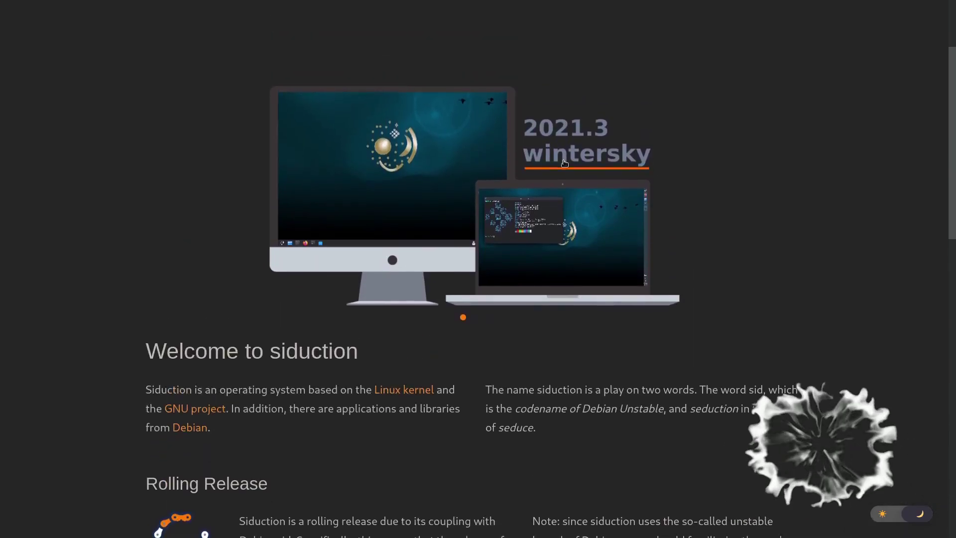
scroll(564, 163, down, 3)
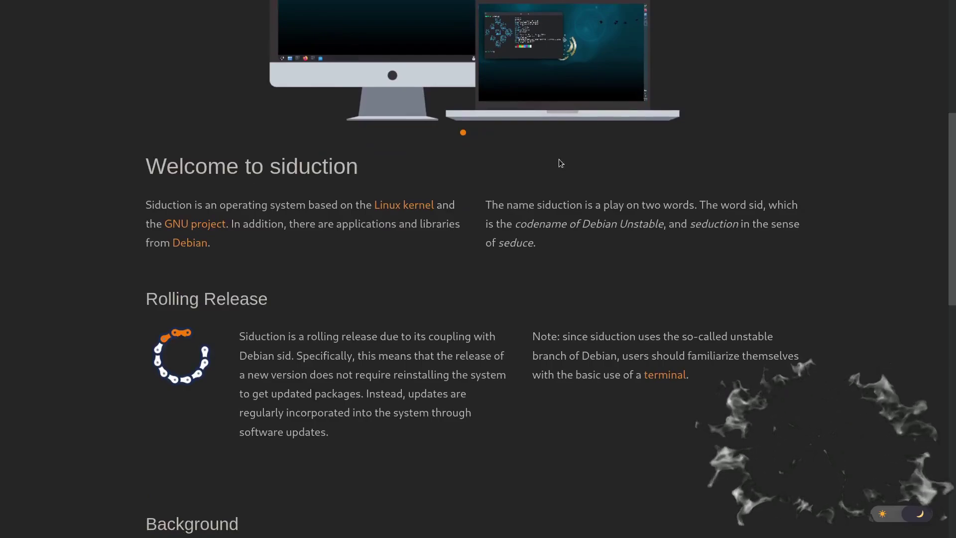
scroll(514, 126, down, 3)
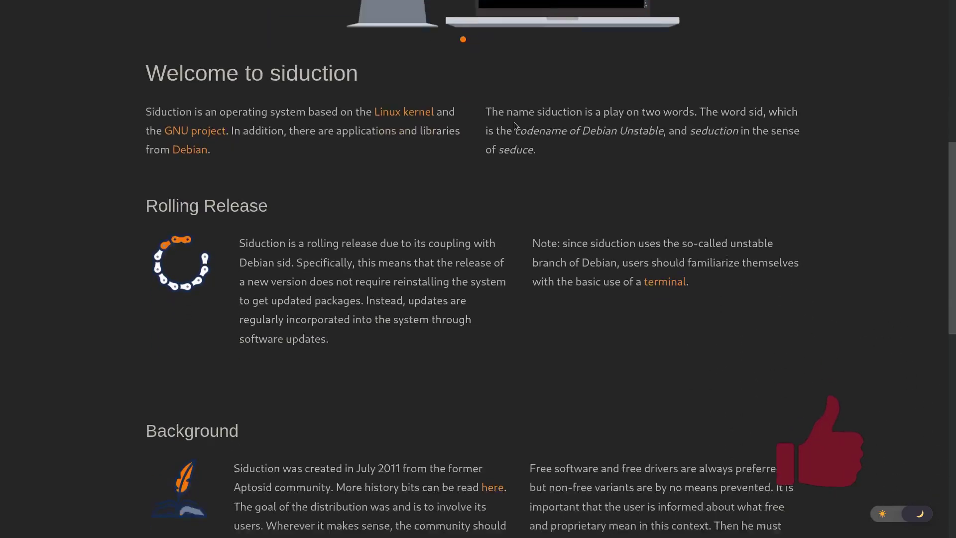
scroll(516, 124, down, 5)
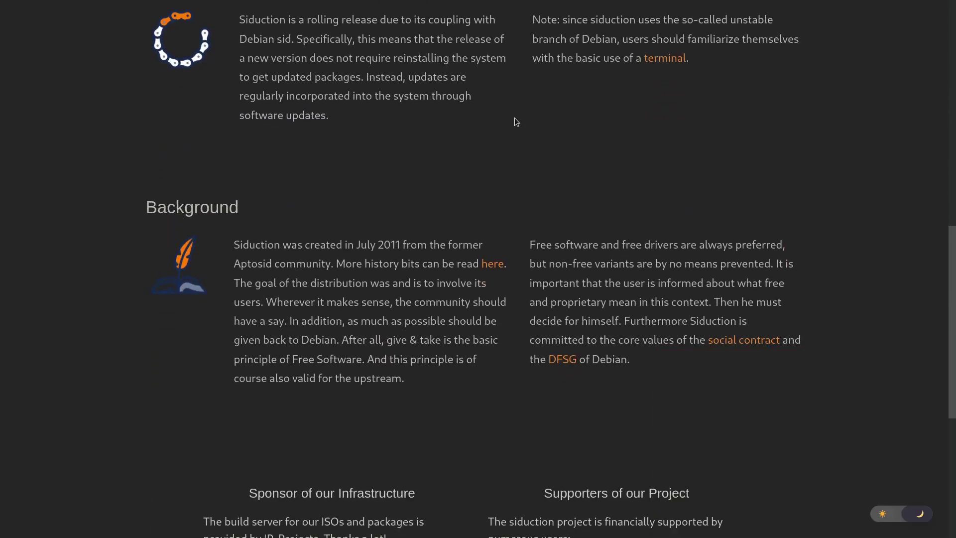
scroll(516, 121, down, 1)
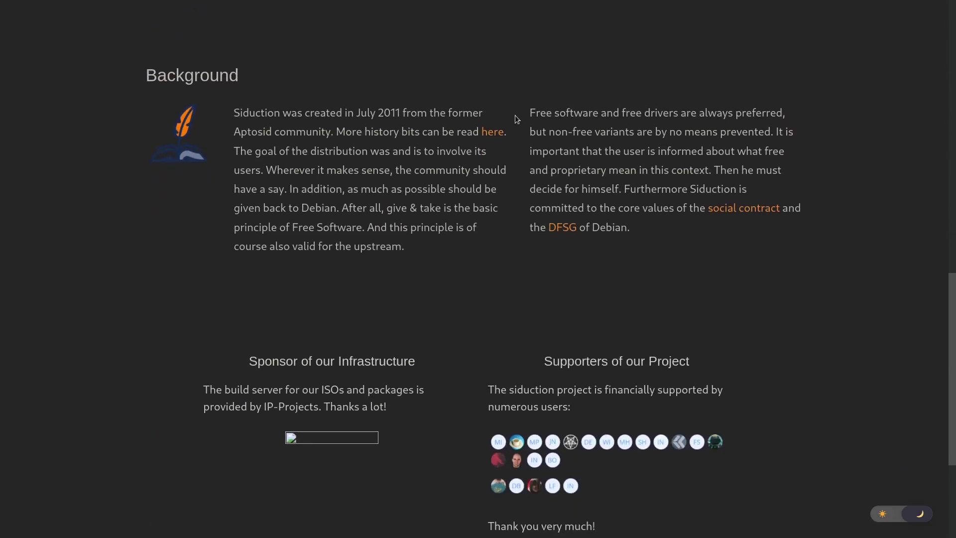
scroll(516, 120, down, 1)
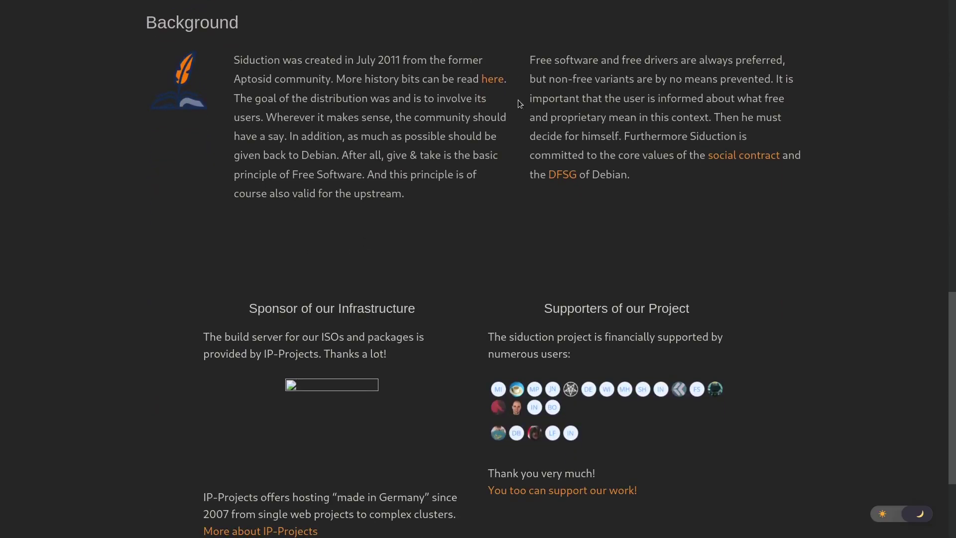
scroll(444, 174, down, 3)
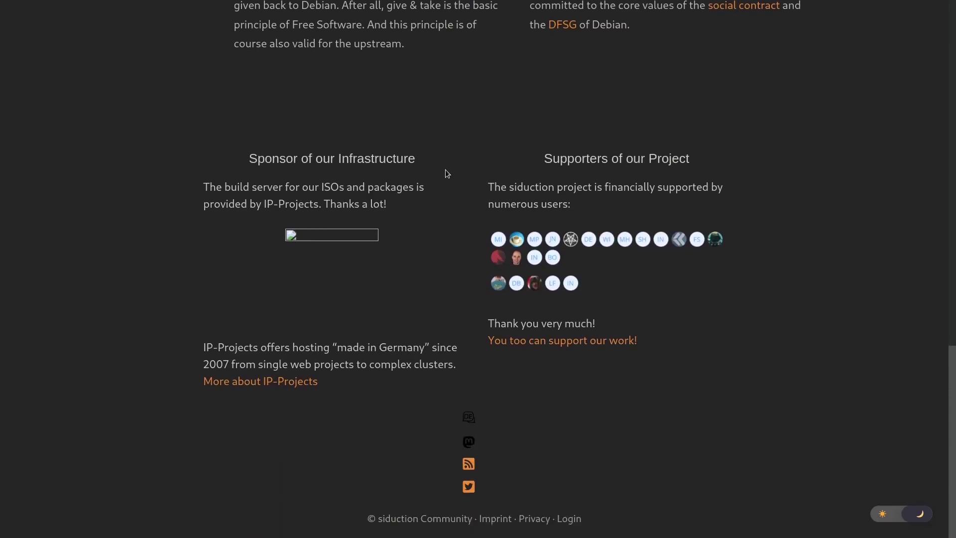
scroll(446, 175, up, 12)
scroll(446, 170, up, 7)
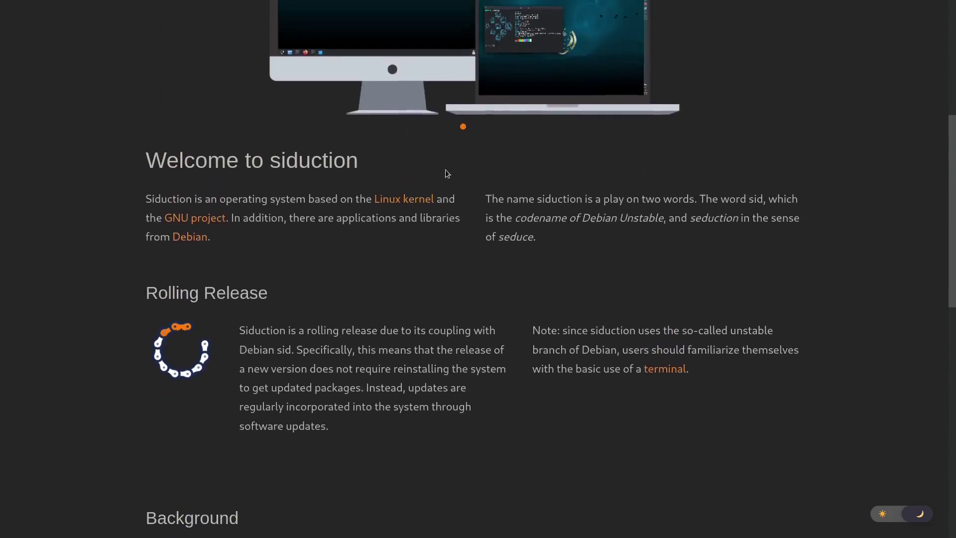
scroll(447, 172, up, 1)
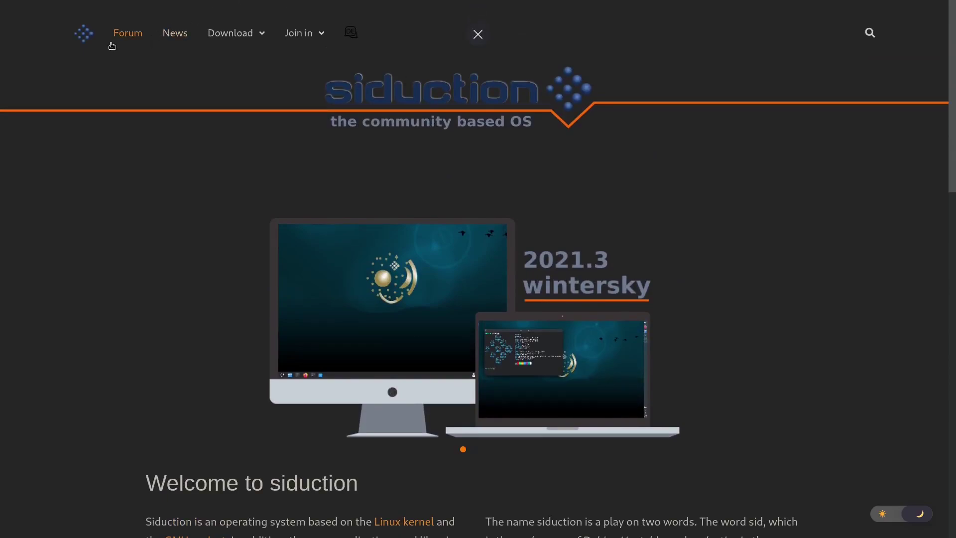
- Go to Download > Installation Media and scroll through the KDE Plasma, LXQt and Xfce downloads
mouse_move(237, 35)
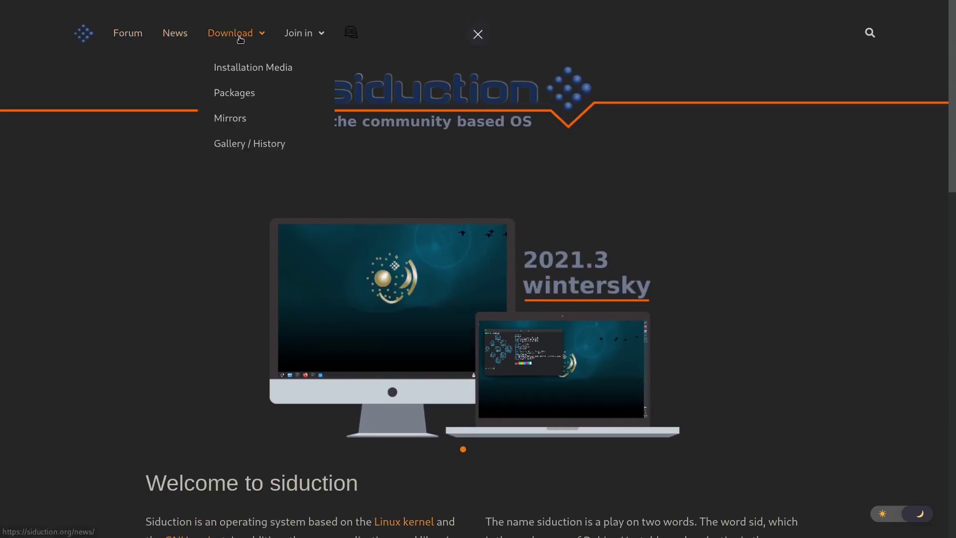
click(228, 71)
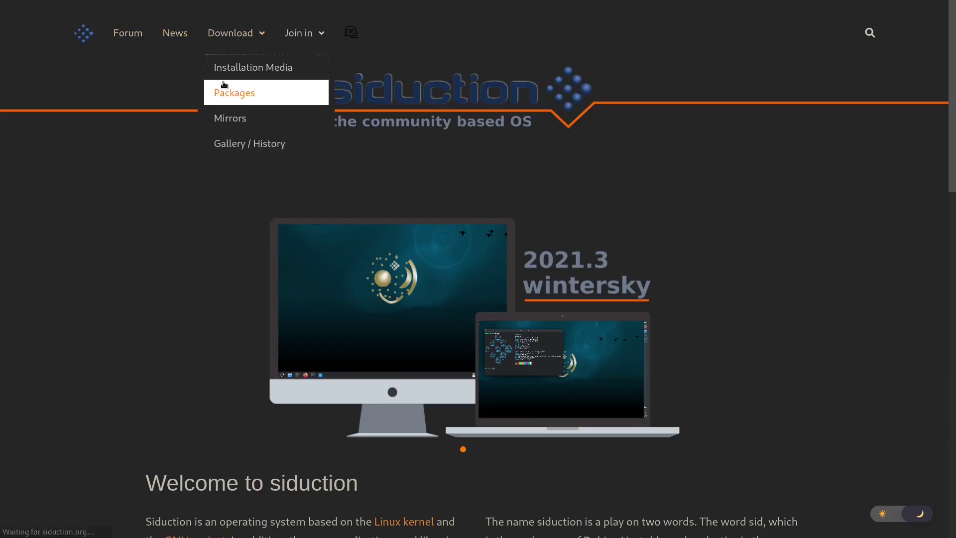
scroll(225, 84, down, 3)
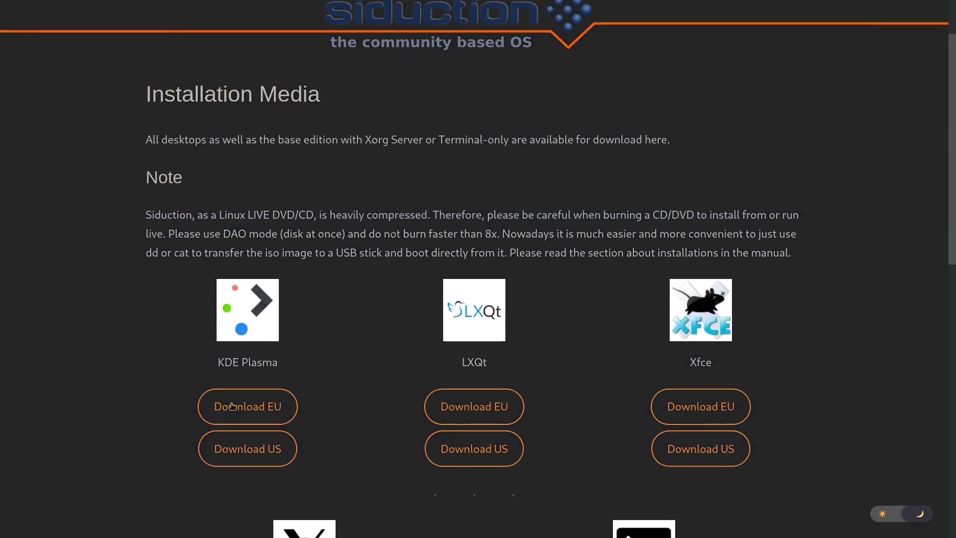
scroll(319, 257, up, 1)
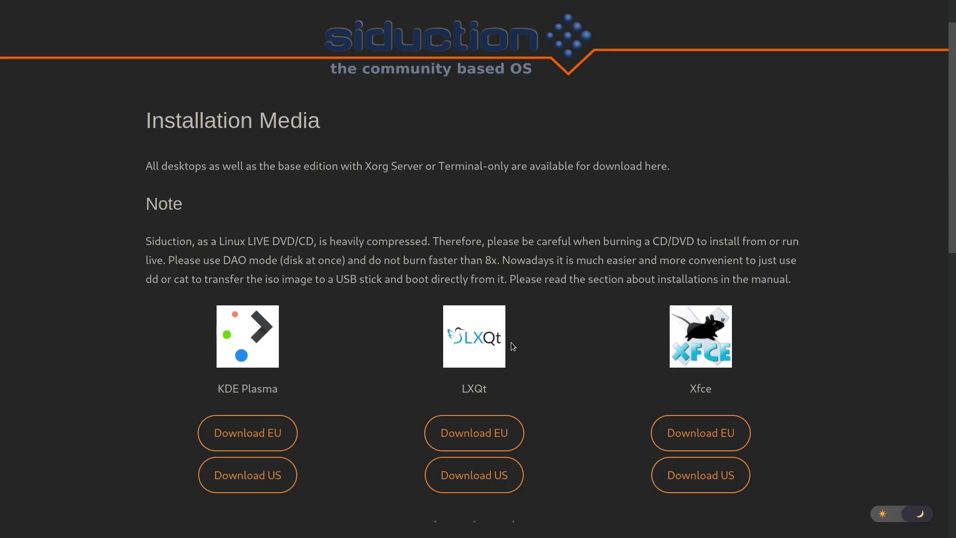
scroll(511, 342, up, 2)
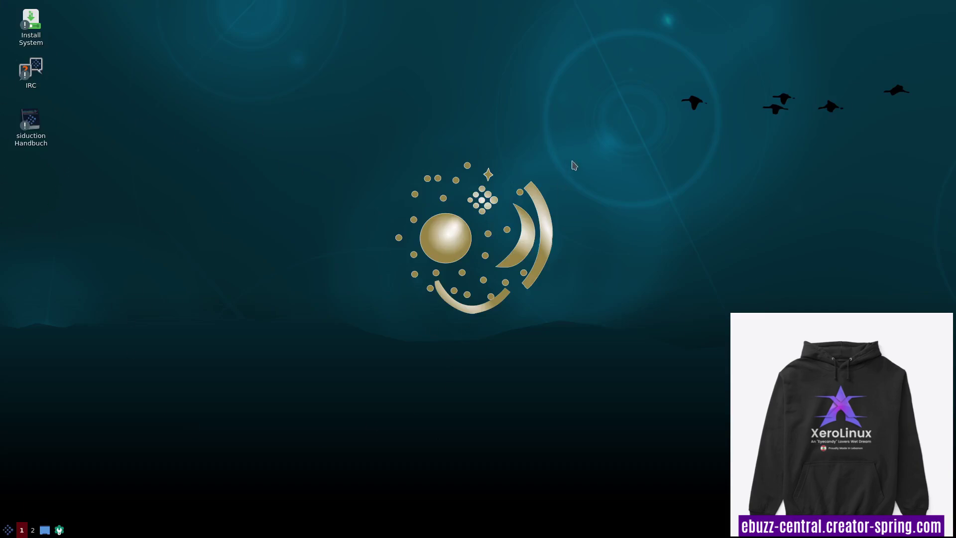
- Choose Desktop Preferences from the desktop's right-click menu
right_click(498, 143)
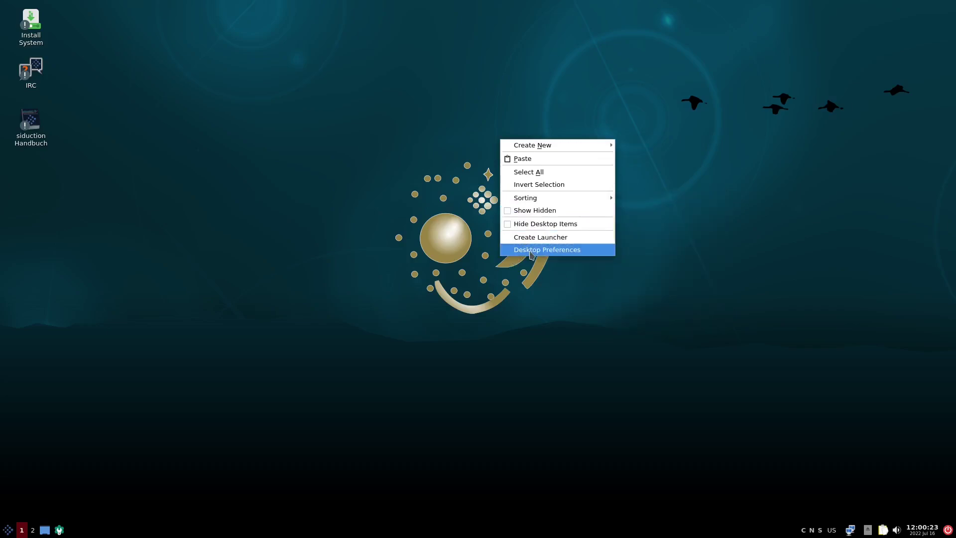
click(547, 250)
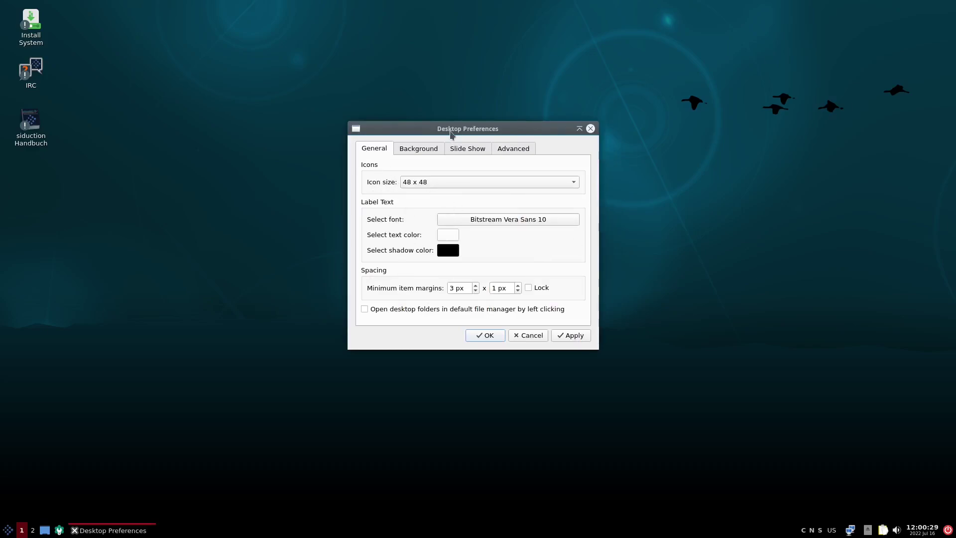
- Switch Desktop Preferences to the Background tab with its colour and wallpaper settings
click(428, 150)
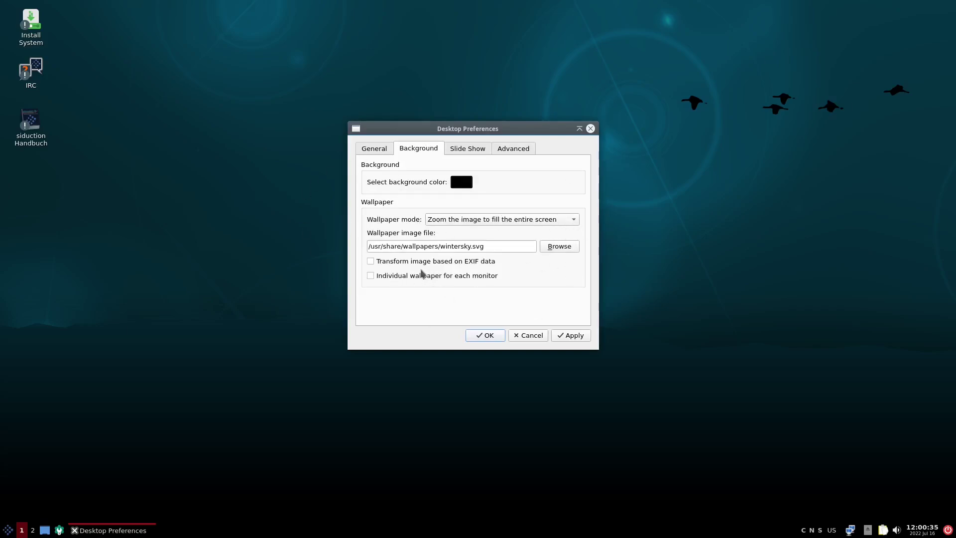
click(566, 249)
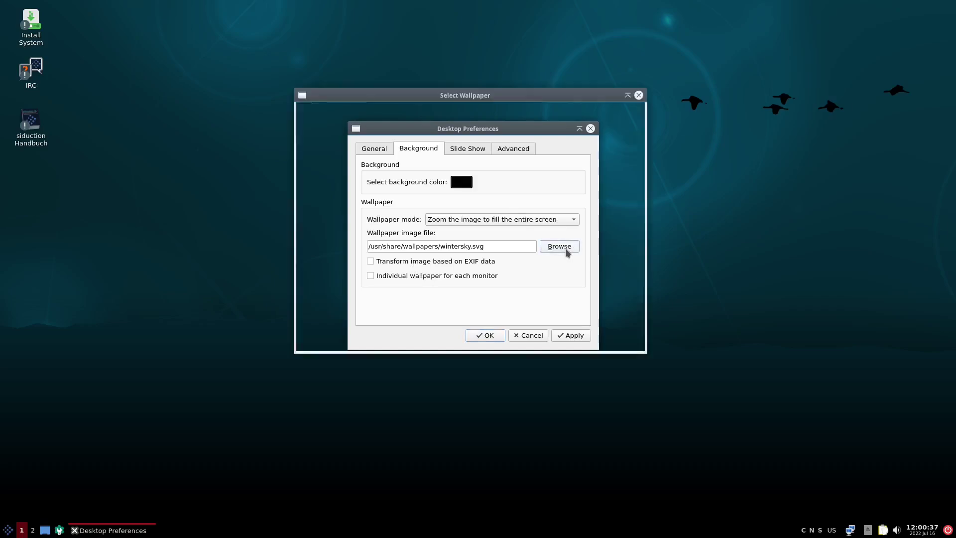
scroll(563, 251, down, 1)
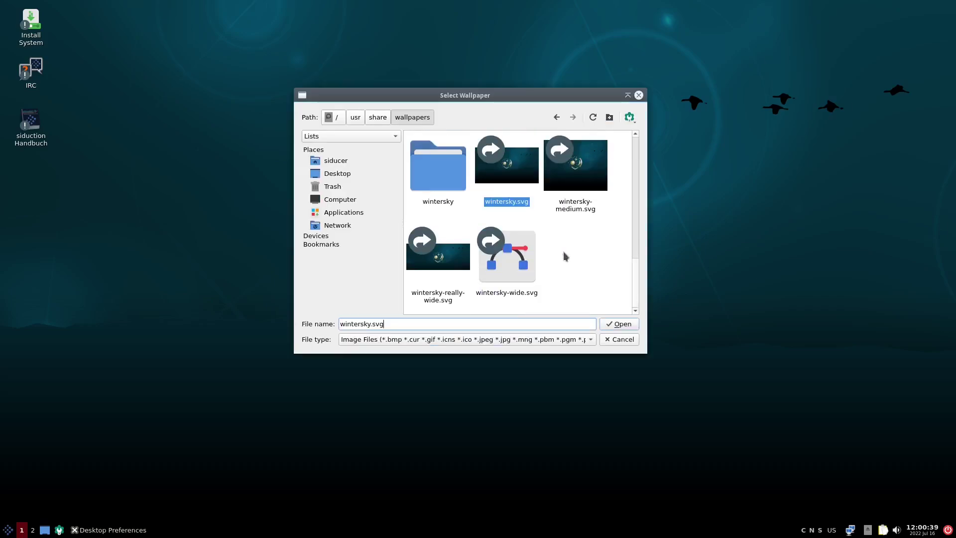
scroll(563, 252, up, 8)
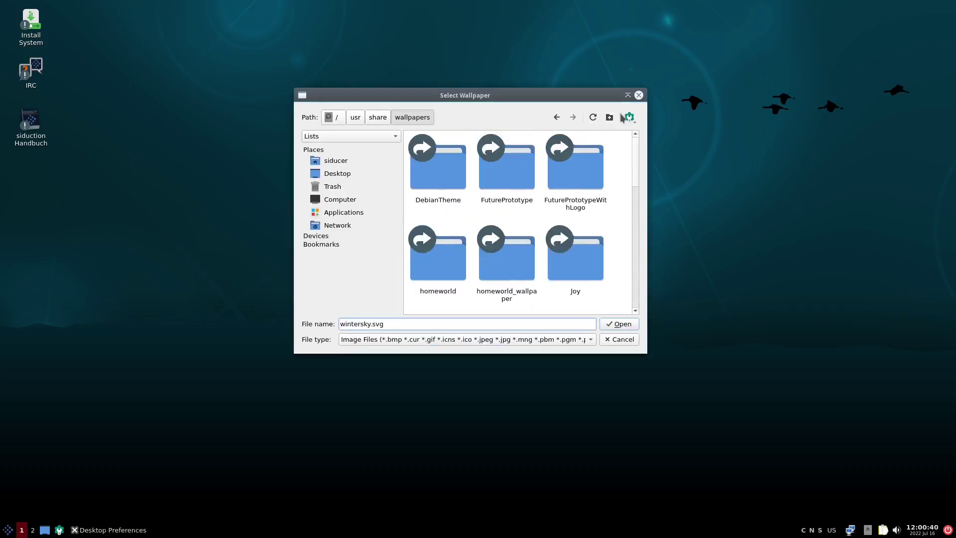
click(639, 95)
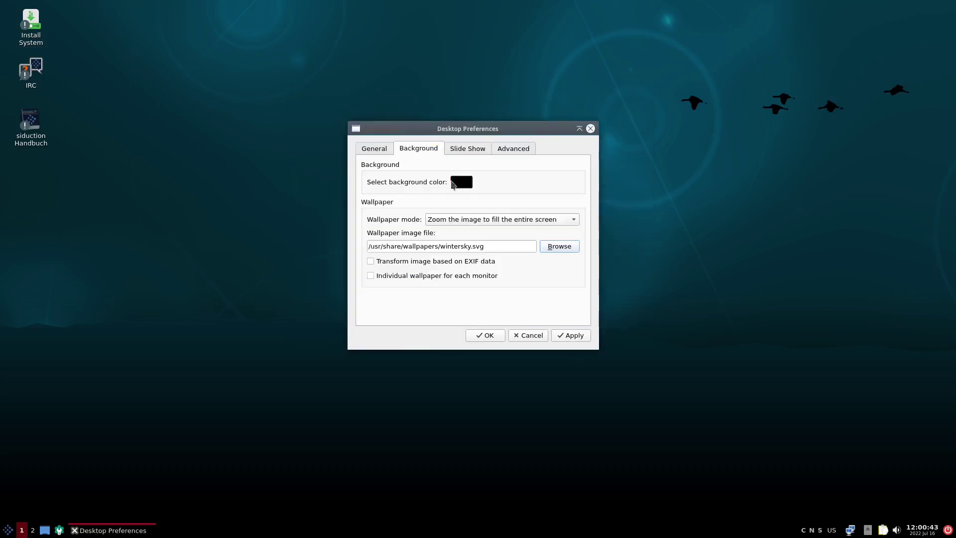
click(467, 150)
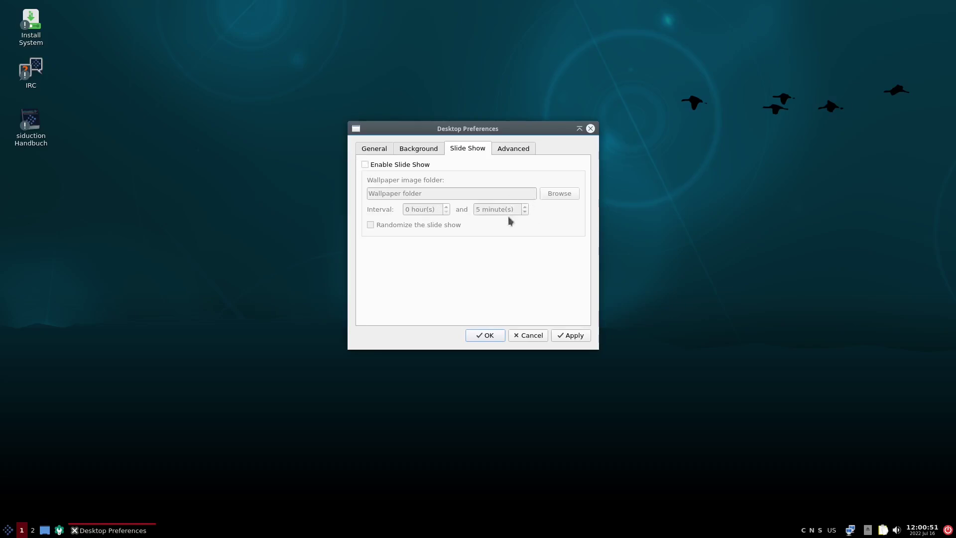
- On the Advanced tab, tick then untick the Home and Trash shortcuts, apply, and close the dialog
click(513, 148)
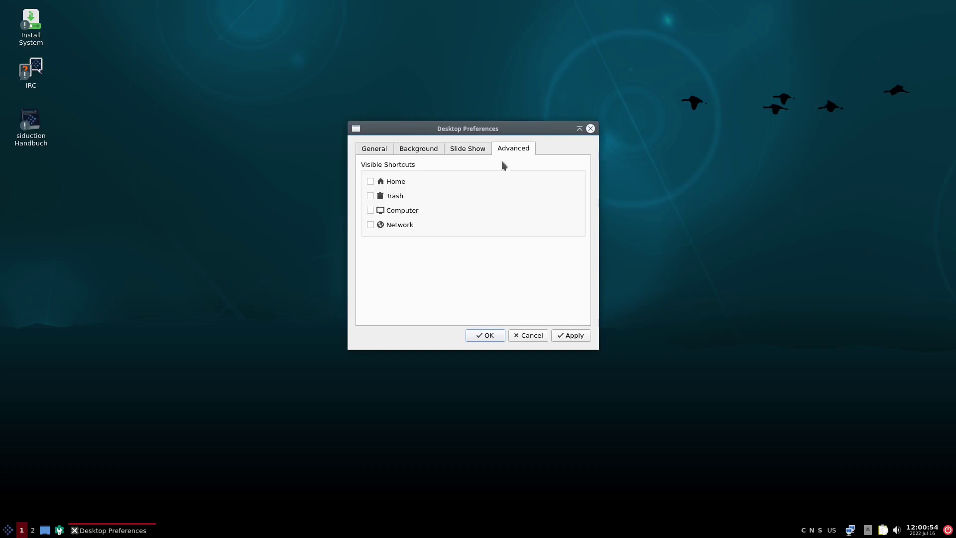
click(370, 181)
click(371, 196)
click(371, 196)
click(371, 183)
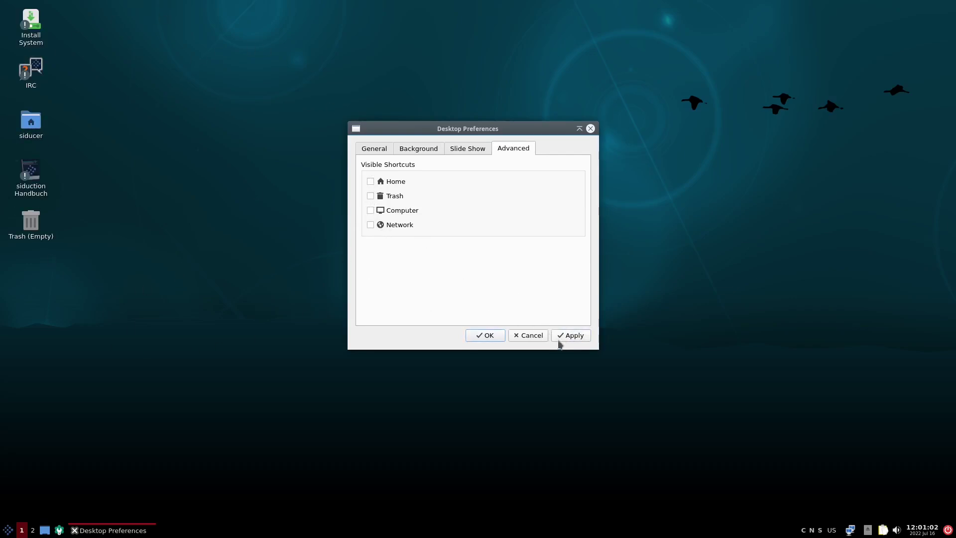
click(564, 337)
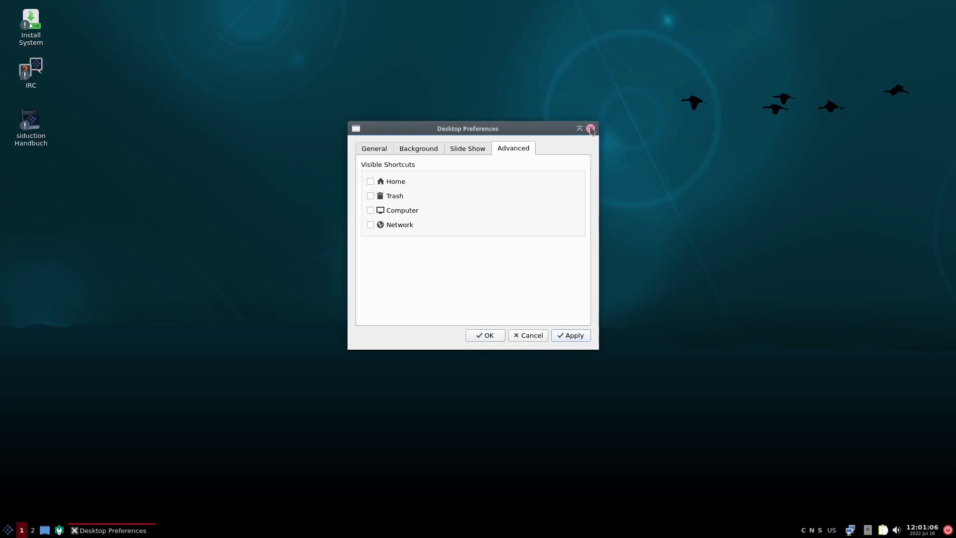
click(590, 128)
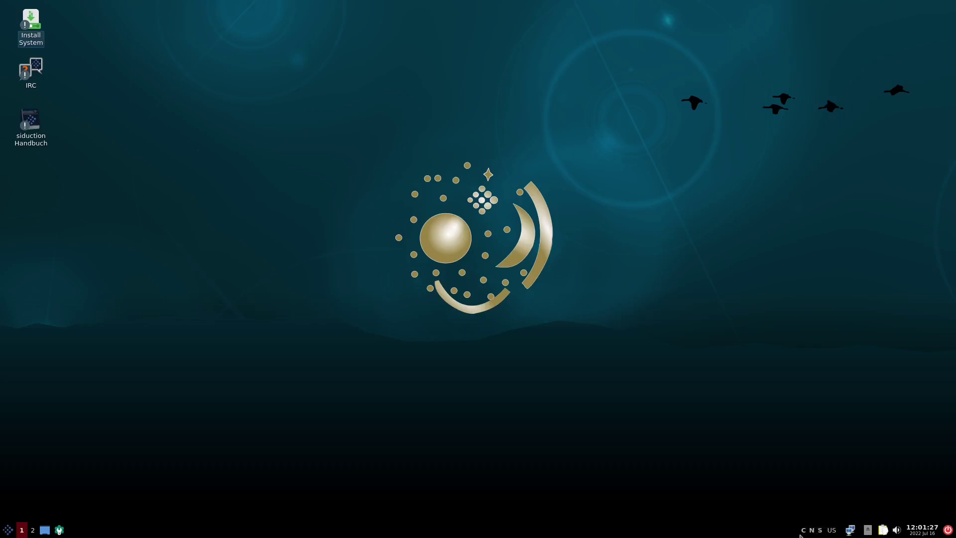
- Toggle Num Lock and Caps Lock while watching the tray's C/N/S keyboard indicator
key(Num_Lock)
key(Caps_Lock)
key(Caps_Lock)
key(Num_Lock)
key(Num_Lock)
right_click(614, 534)
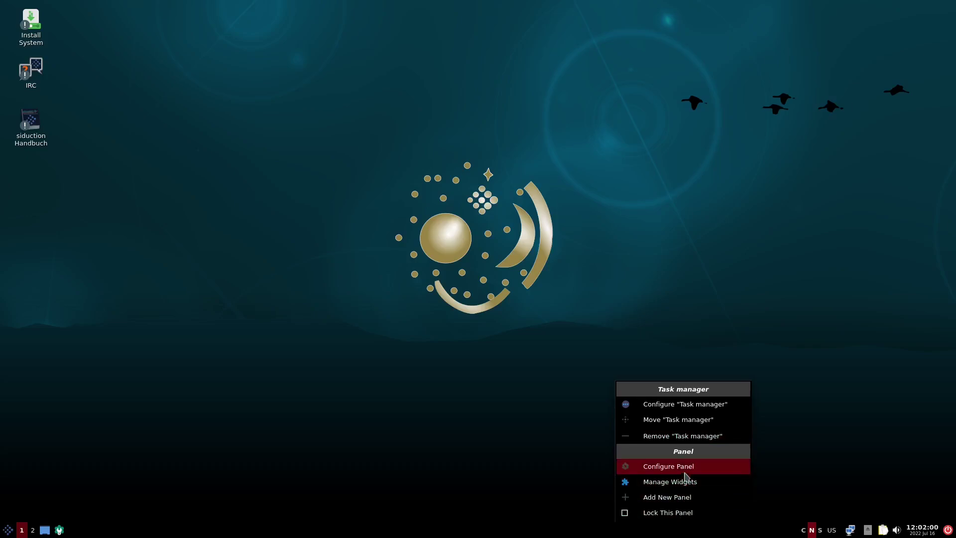
- Open Configure Panel from the panel menu and set the panel size to 34 px
click(686, 468)
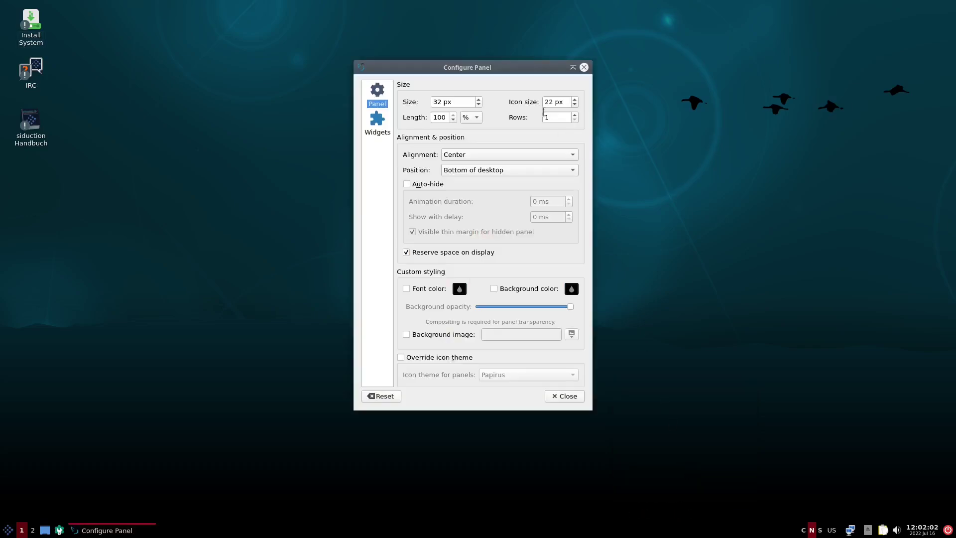
drag(520, 72, 598, 128)
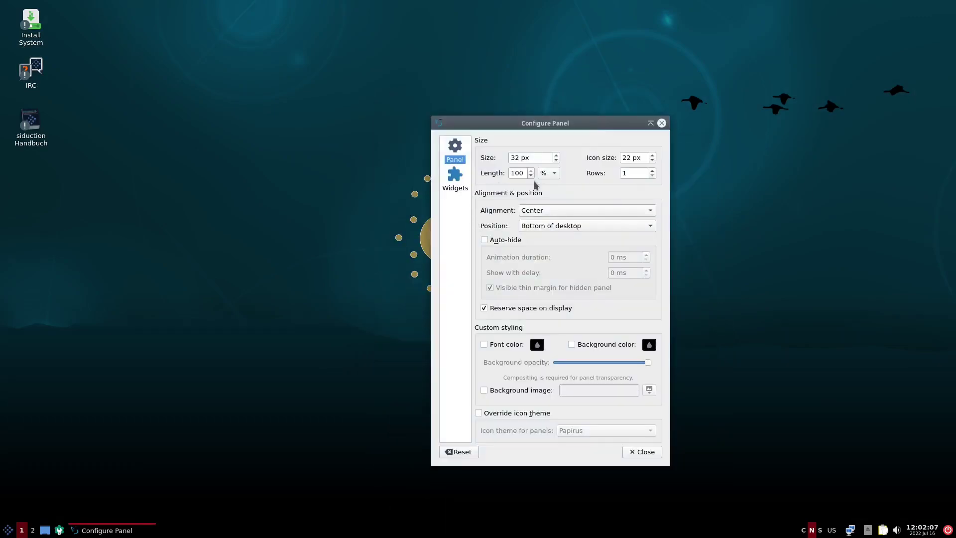
click(557, 160)
click(556, 160)
click(556, 160)
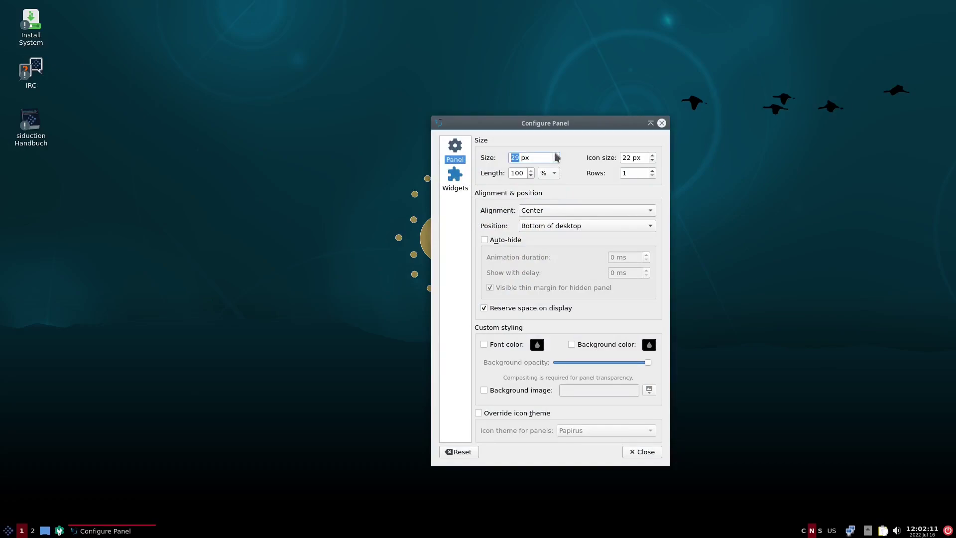
click(557, 155)
click(556, 154)
click(556, 154)
click(557, 155)
click(557, 155)
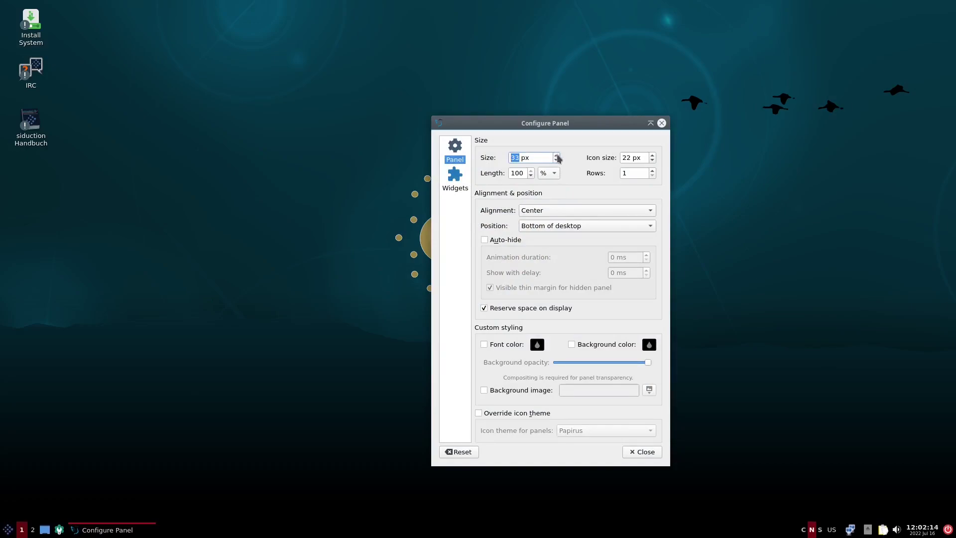
- Raise the panel icon size to 27 px and show the Widgets list
click(652, 155)
click(652, 155)
click(652, 154)
click(652, 155)
click(652, 154)
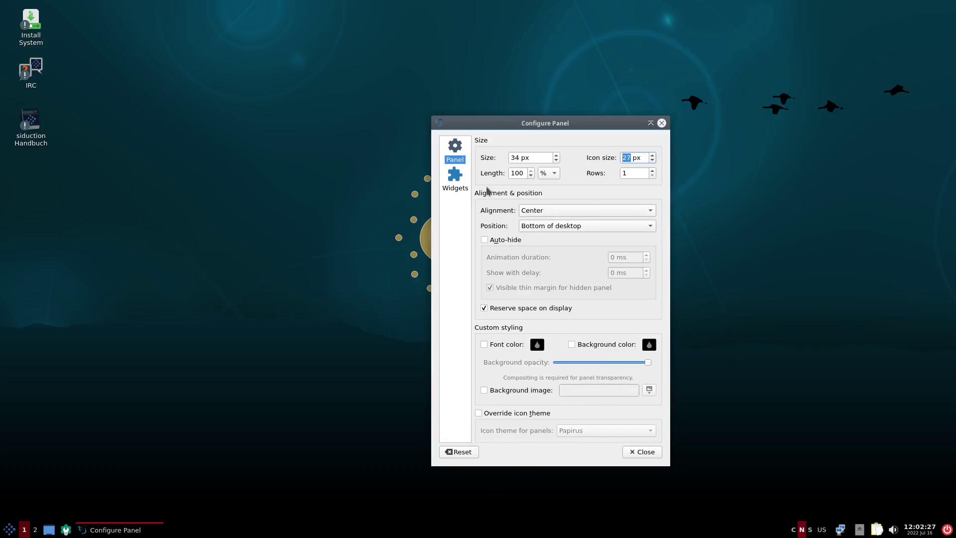
click(454, 177)
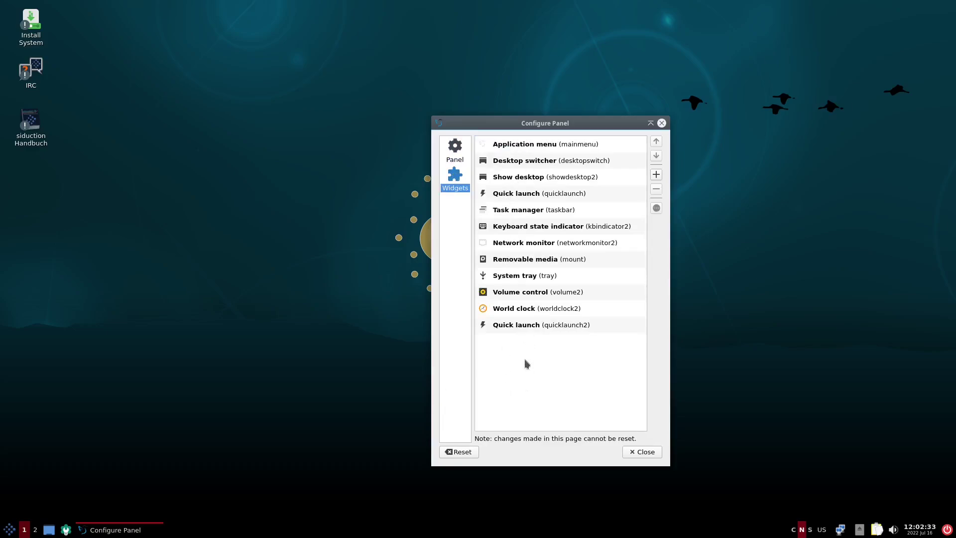
- Browse the Add Plugins list without adding anything, then close it and Configure Panel
click(656, 174)
scroll(468, 218, down, 10)
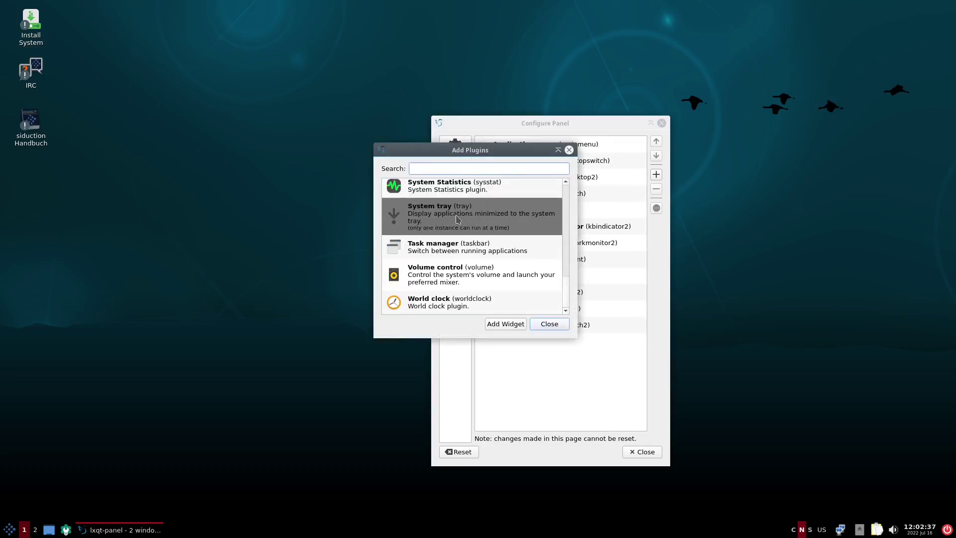
scroll(457, 221, up, 10)
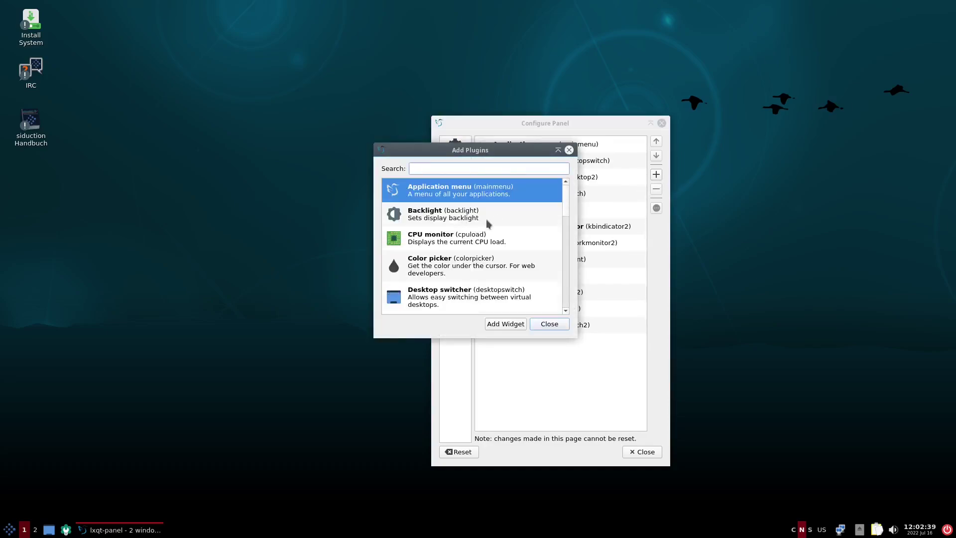
click(568, 150)
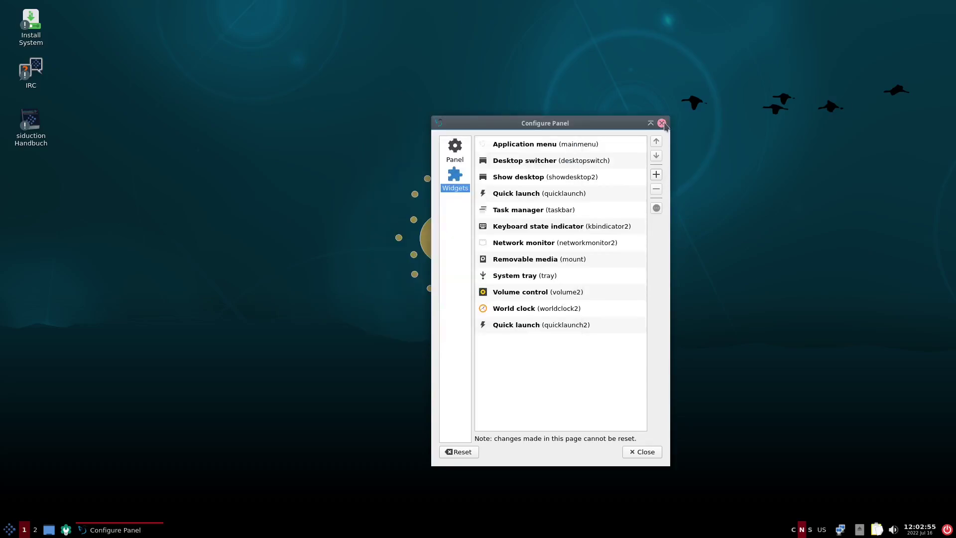
click(661, 123)
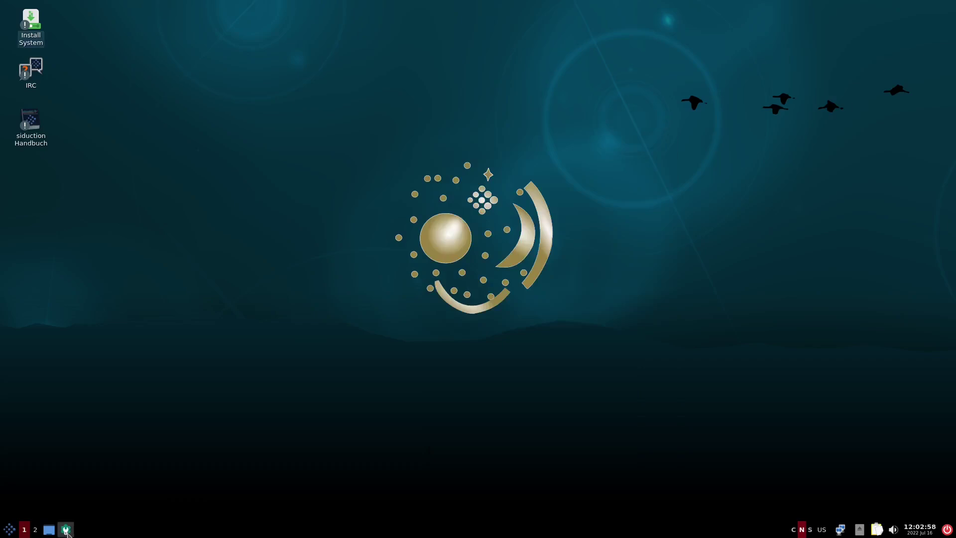
- Launch the Configuration Center from the panel, maximize it, and open Appearance
click(66, 530)
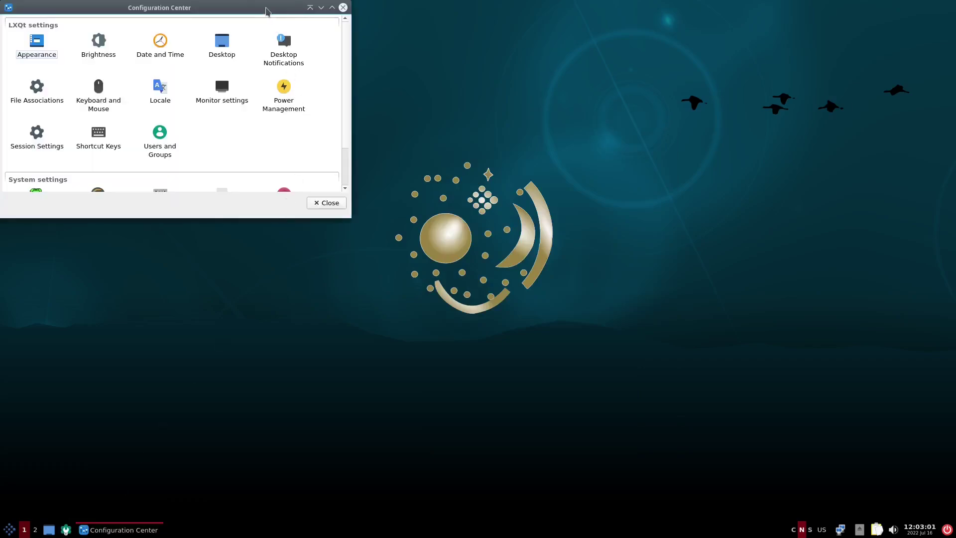
click(332, 7)
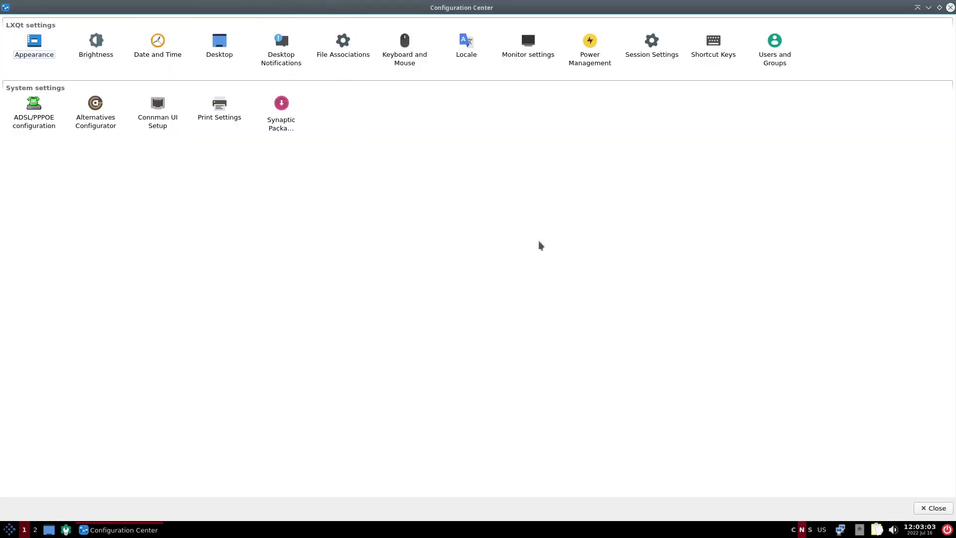
click(31, 45)
double_click(39, 50)
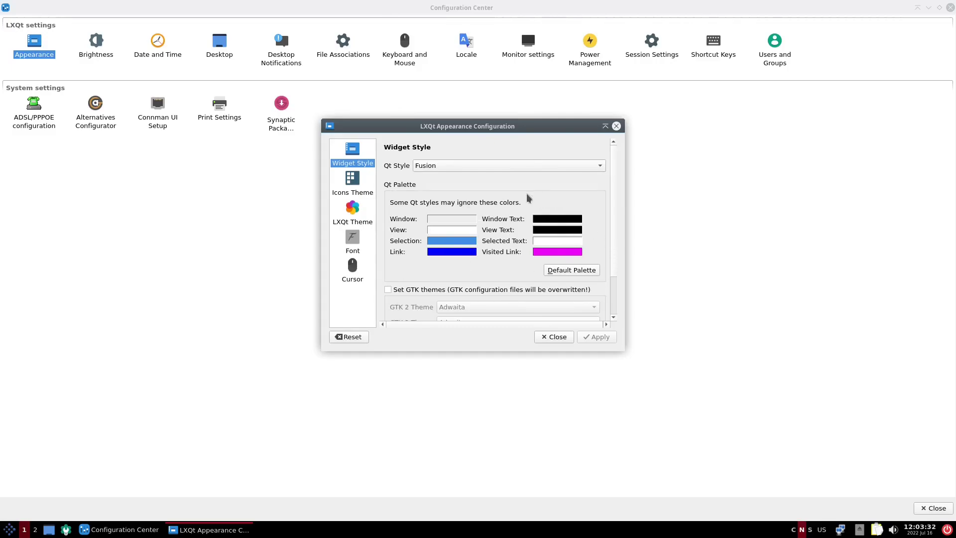
- Apply the Papirus-Dark icon theme, revert to Papirus, then go to the LXQt Theme page
click(358, 182)
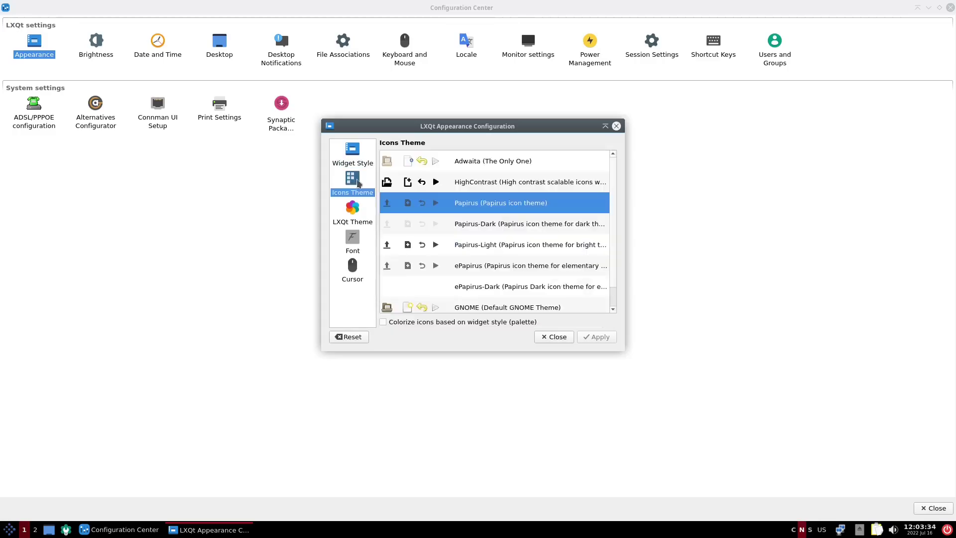
click(470, 226)
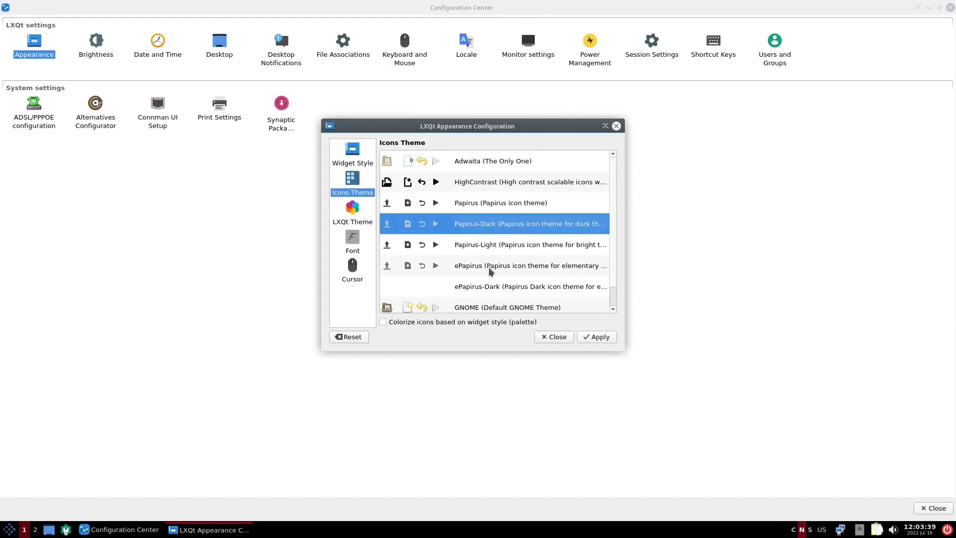
click(591, 337)
click(418, 205)
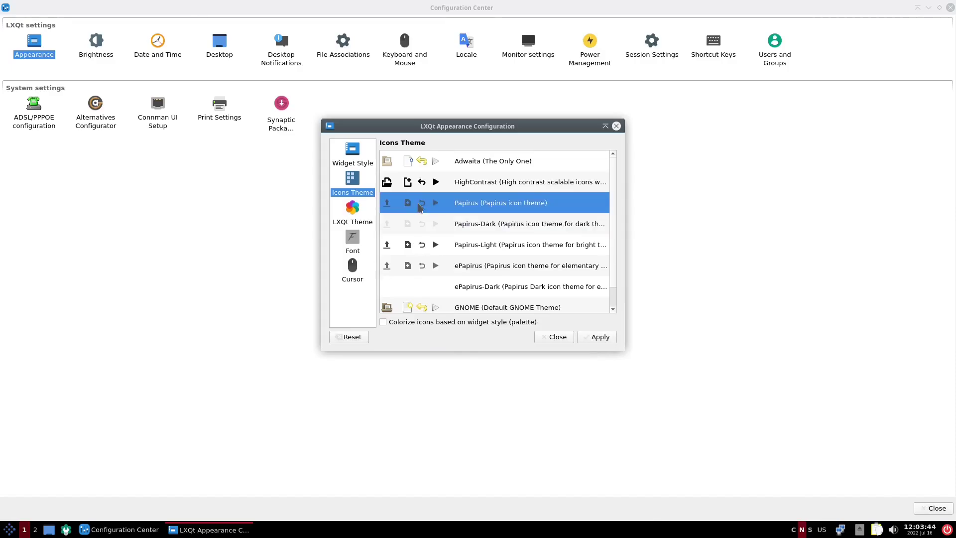
click(597, 337)
click(357, 220)
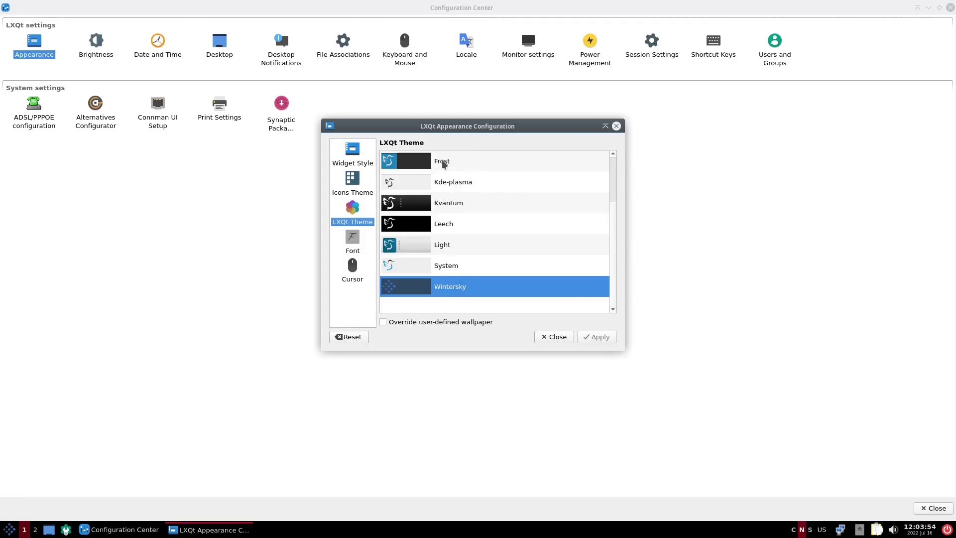
- Preview Frost, reapply the Wintersky theme, then view Font settings: Bitstream Vera Sans, 10 pt, 96 DPI
click(416, 166)
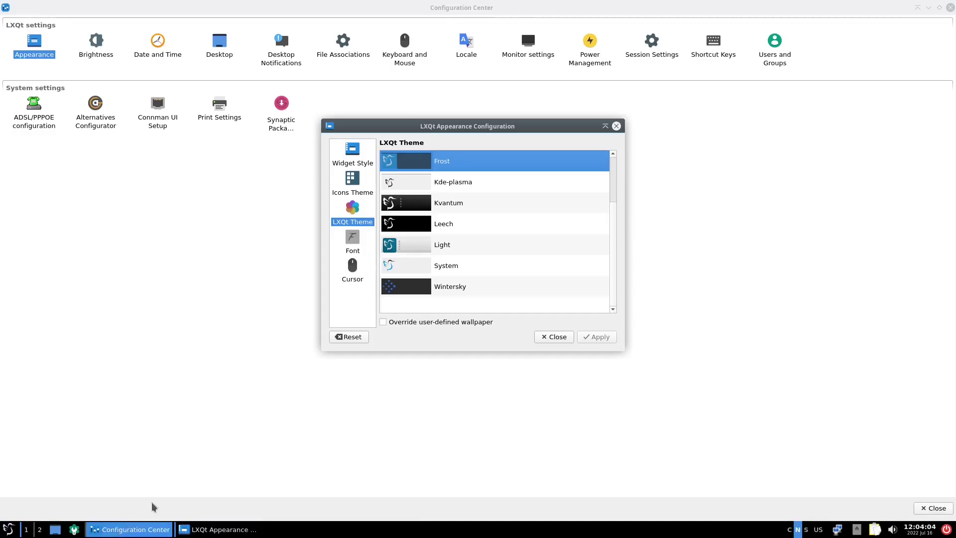
click(441, 286)
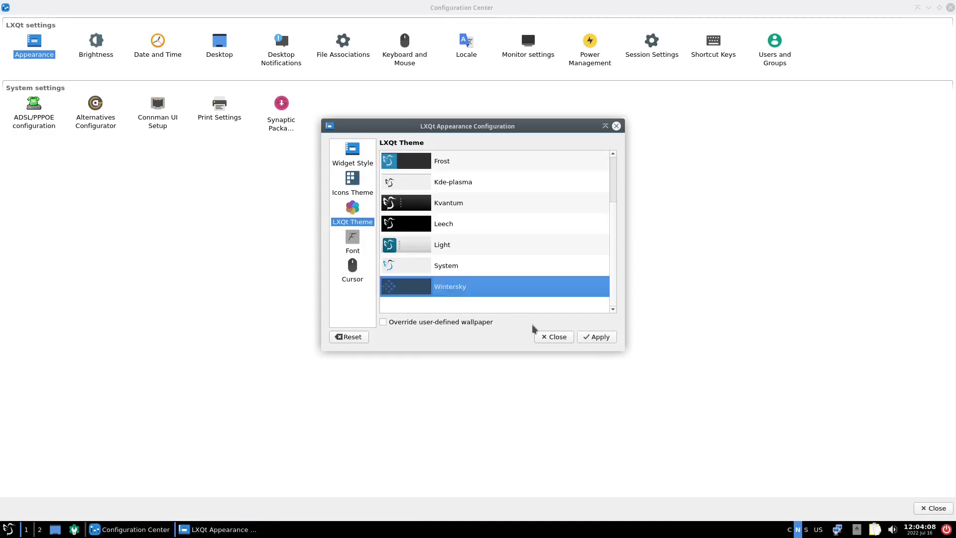
click(607, 341)
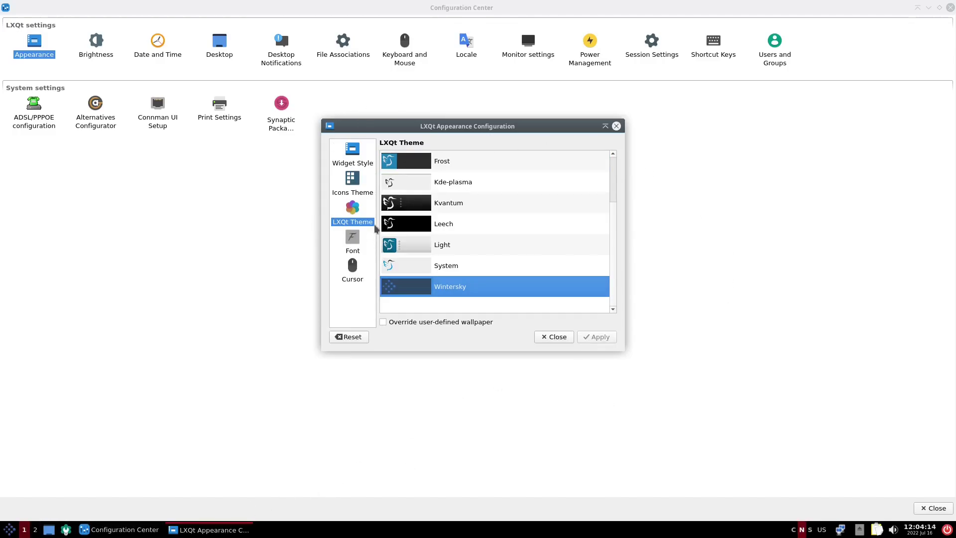
scroll(515, 208, up, 1)
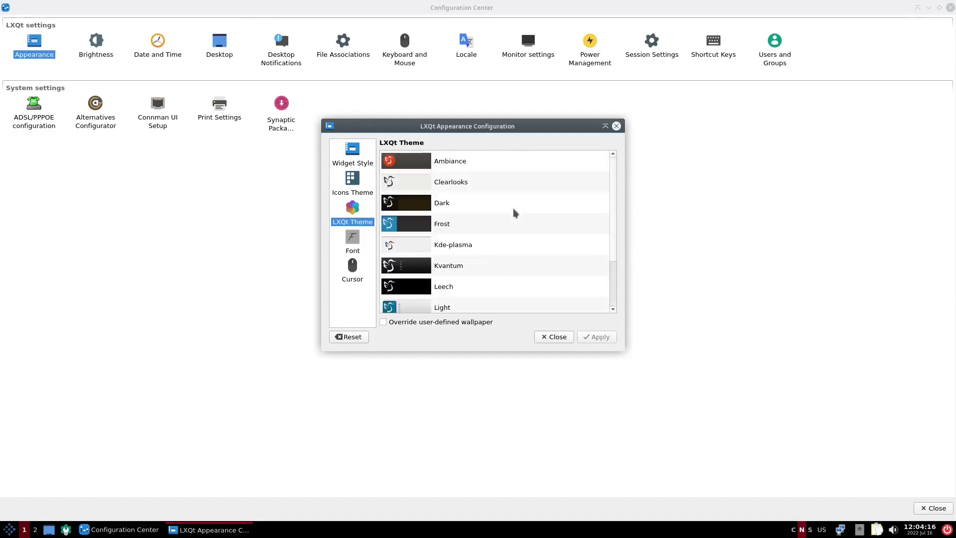
click(356, 242)
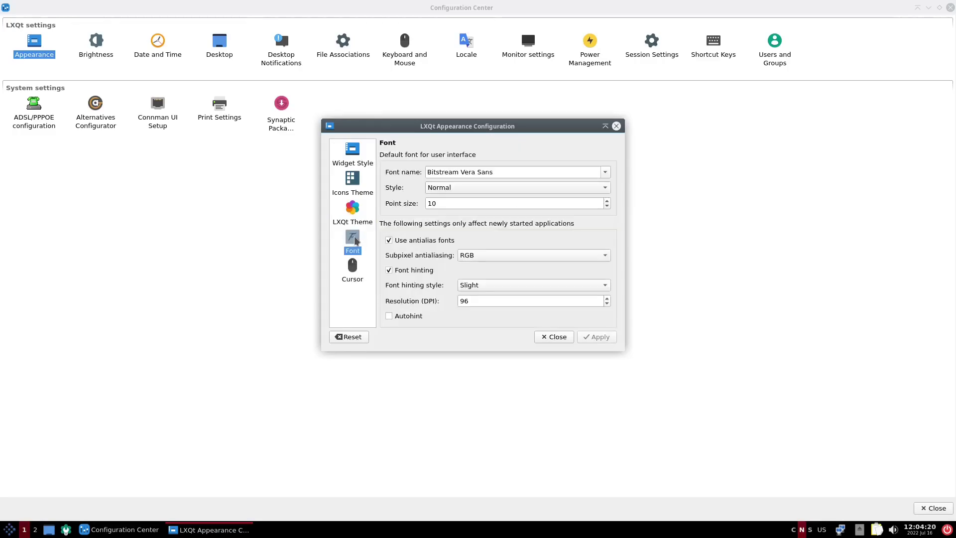